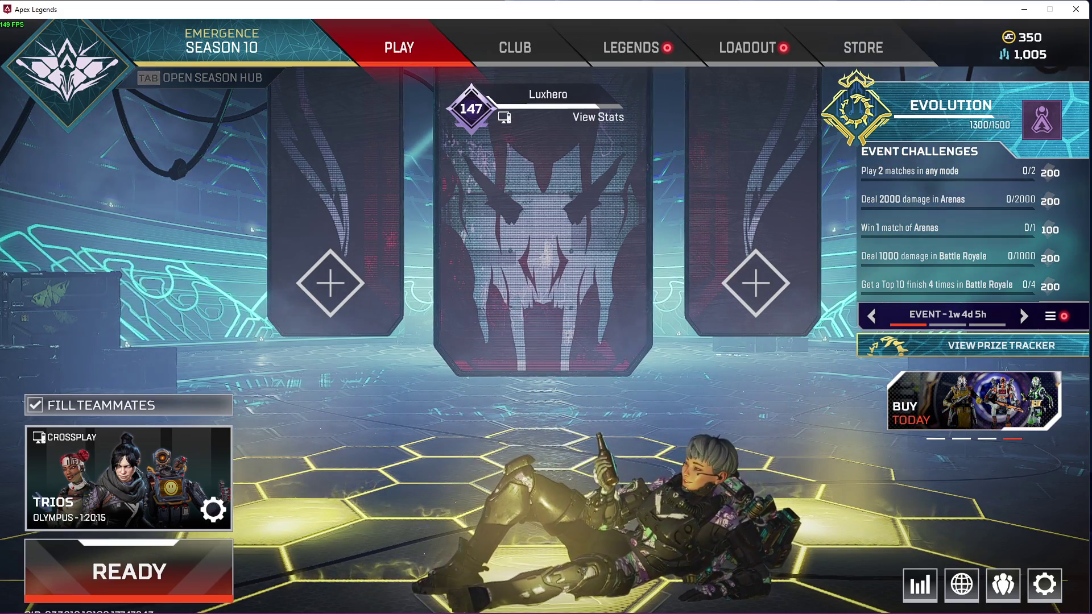
# Step: Open Settings and review Gameplay down to Accessibility: Performance Display On, Color Blind Mode Deuteranopia
pyautogui.click(1037, 581)
pyautogui.click(598, 337)
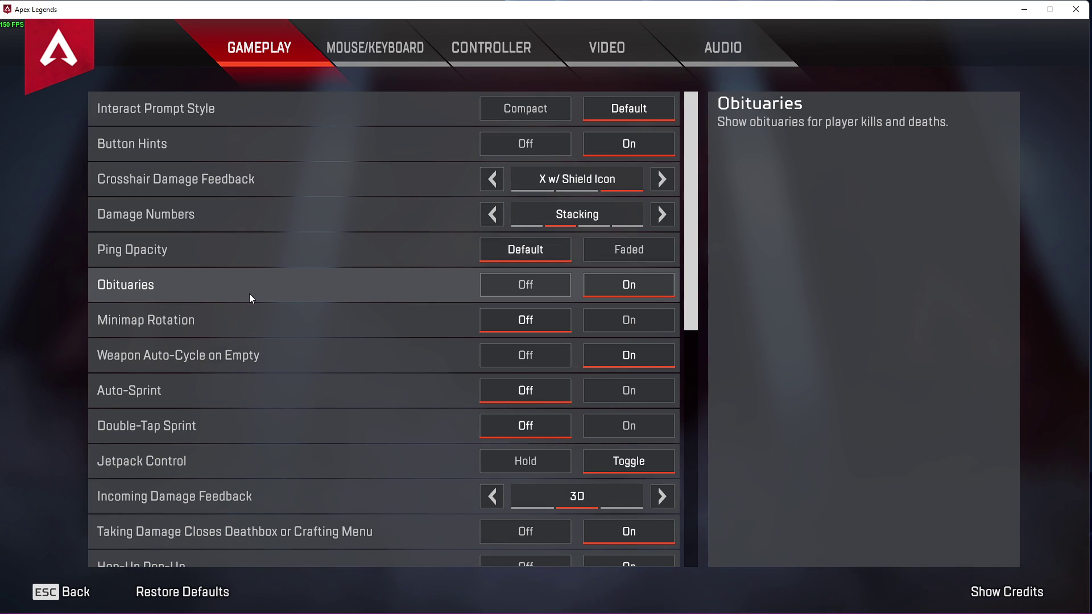
pyautogui.scroll(-5, 249, 294)
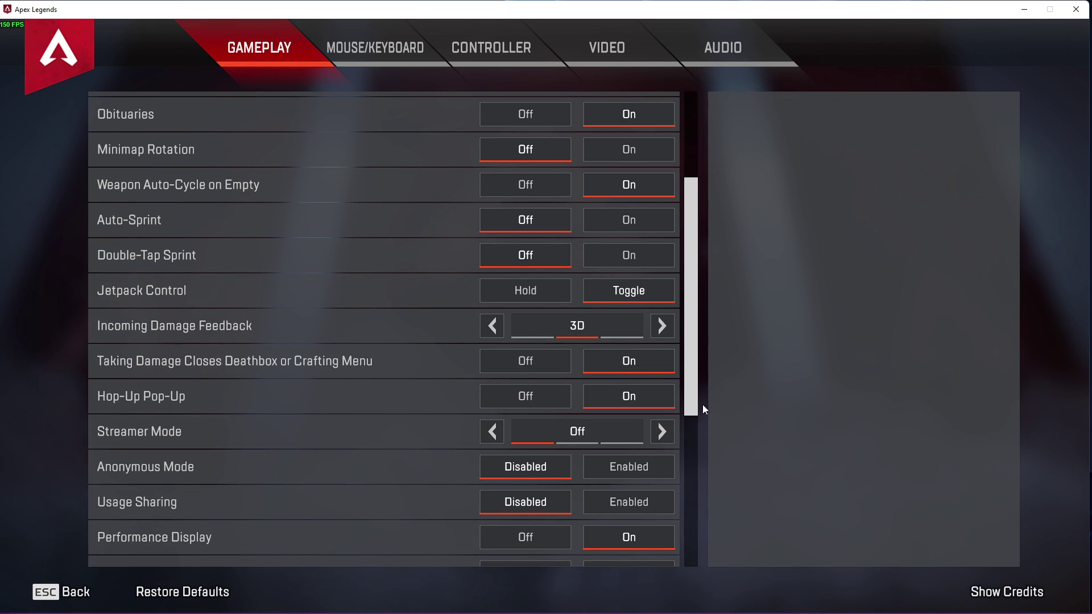
pyautogui.scroll(-1, 552, 409)
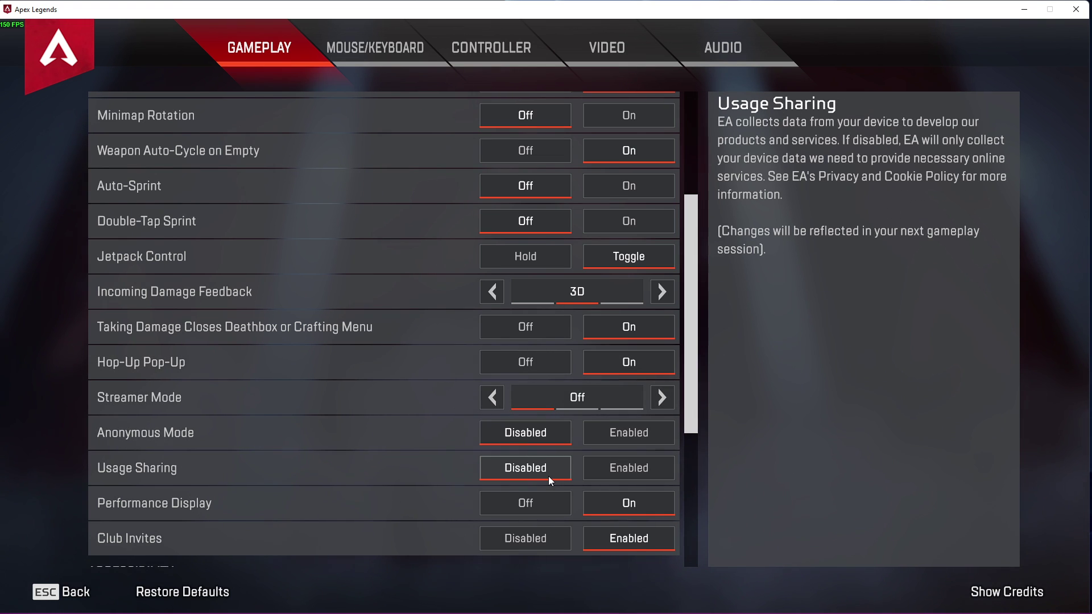
pyautogui.moveTo(690, 419); pyautogui.dragTo(698, 530)
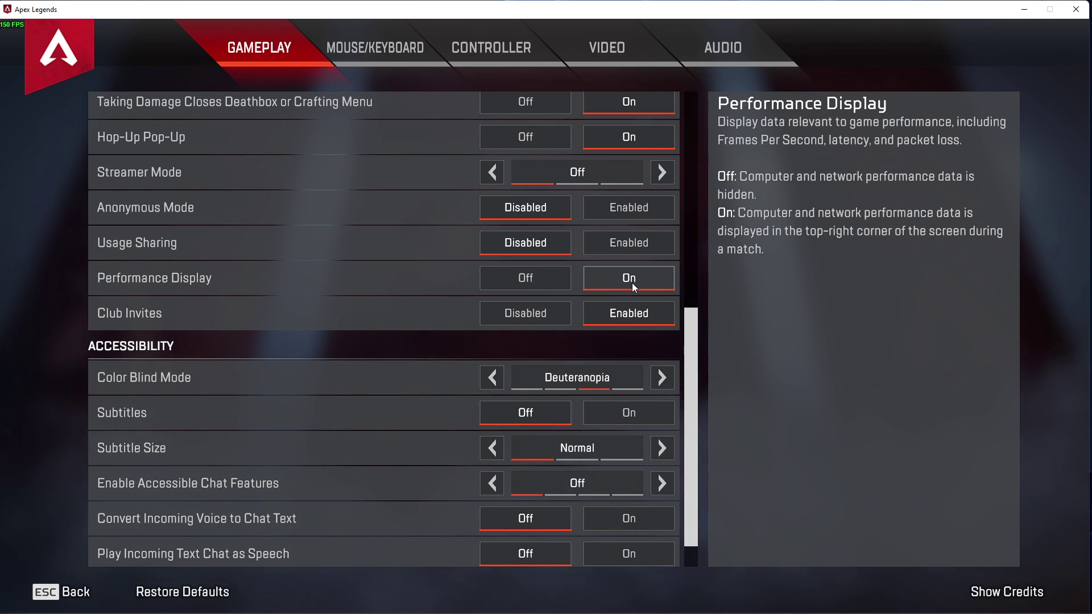
pyautogui.scroll(1, 688, 330)
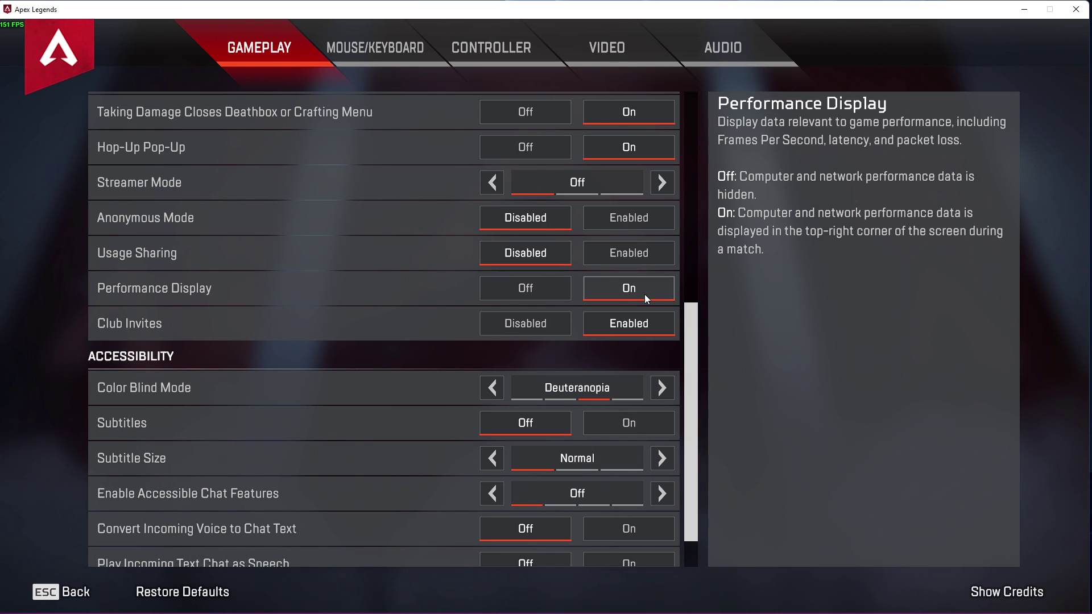
pyautogui.moveTo(688, 313); pyautogui.dragTo(694, 353)
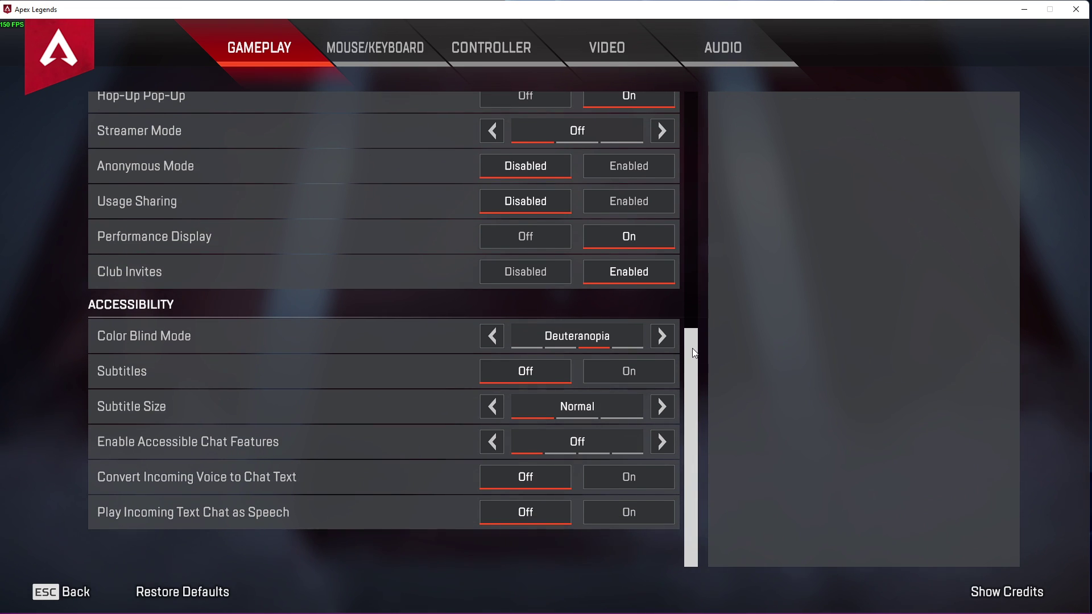
# Step: Preview Protanopia and Tritanopia color blind modes, keep Deuteranopia, and go to Video settings
pyautogui.scroll(1, 685, 341)
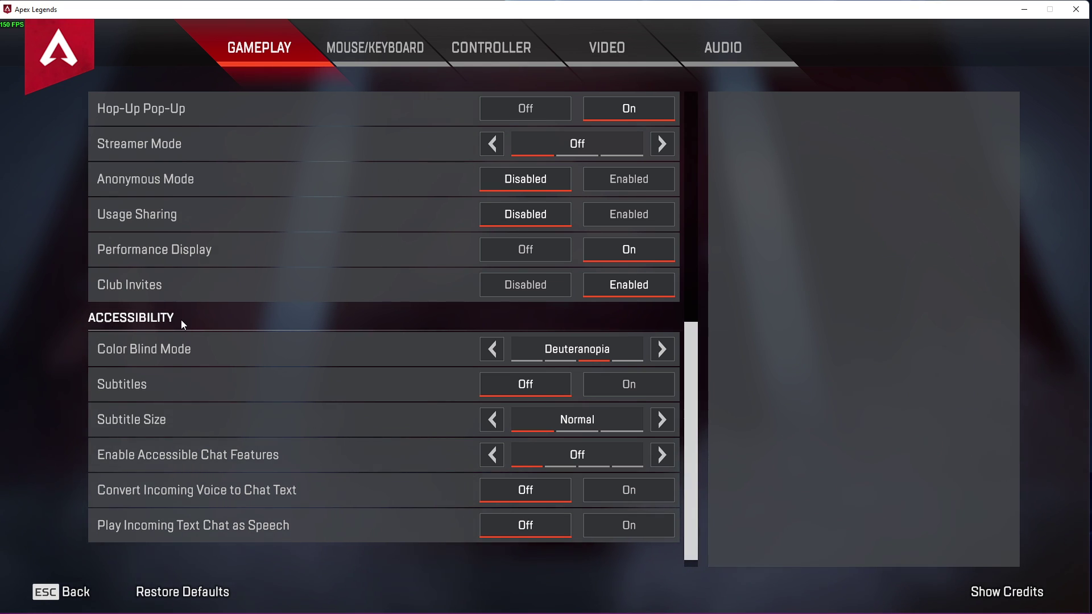
pyautogui.click(492, 349)
pyautogui.click(663, 351)
pyautogui.click(663, 352)
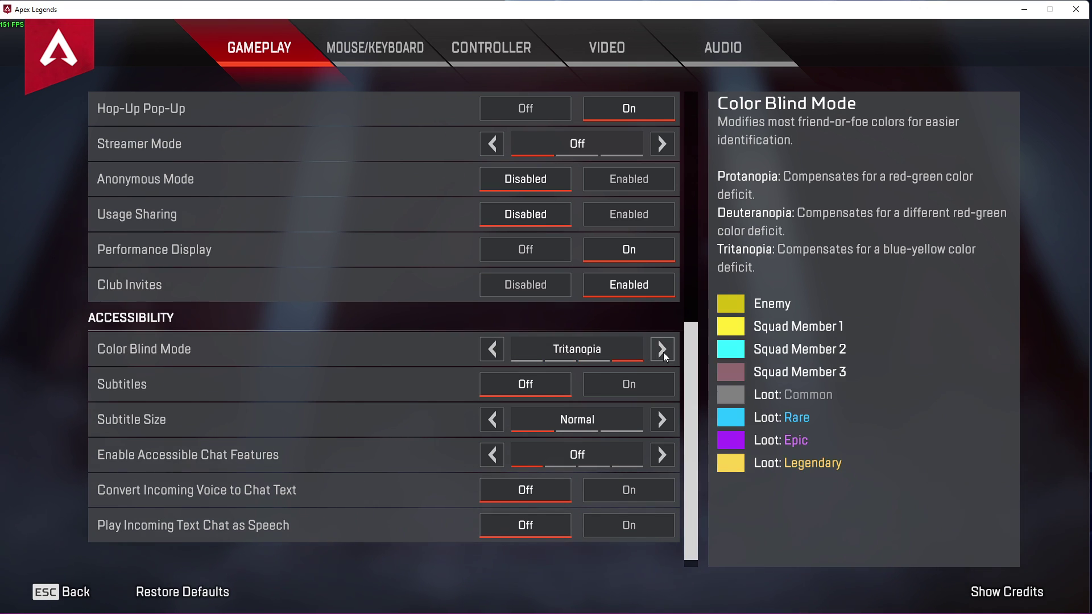
pyautogui.click(494, 351)
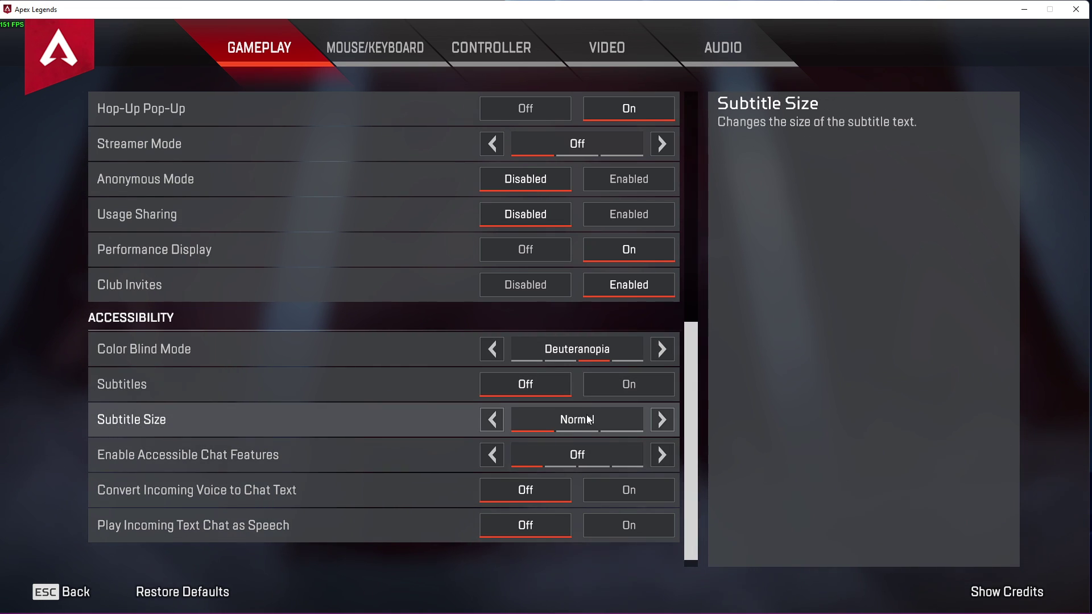
pyautogui.click(602, 54)
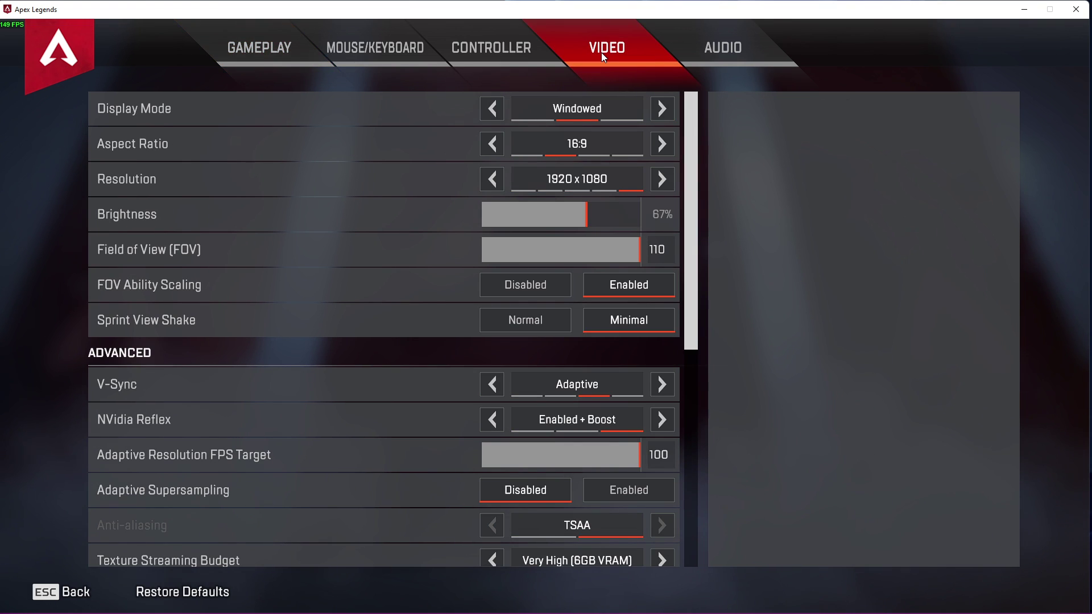
# Step: Try Full Screen display mode, then return it to Windowed
pyautogui.click(489, 108)
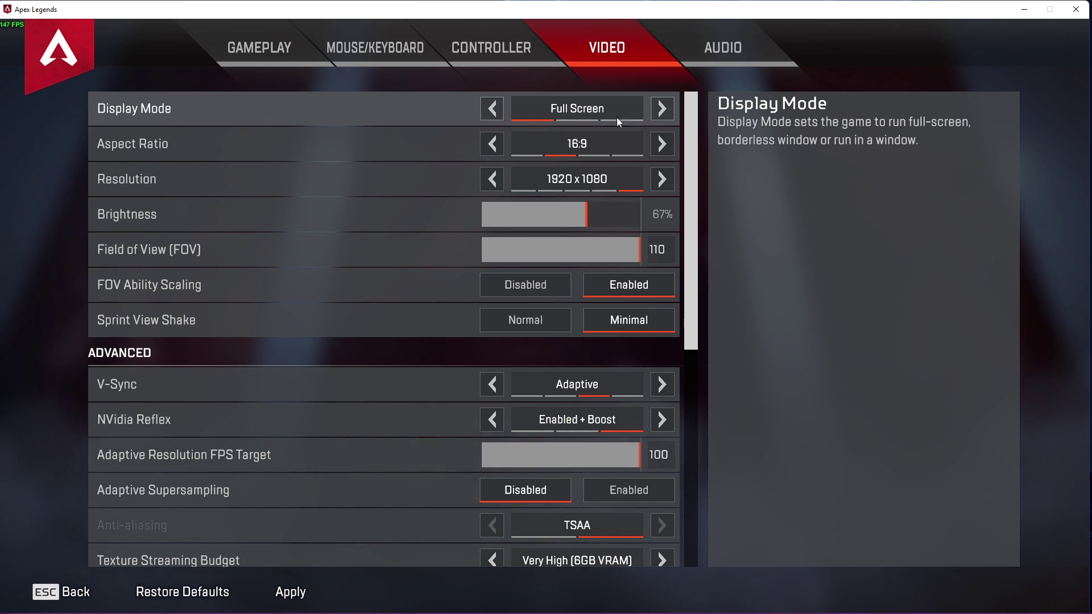
pyautogui.click(662, 109)
pyautogui.moveTo(685, 110); pyautogui.dragTo(685, 136)
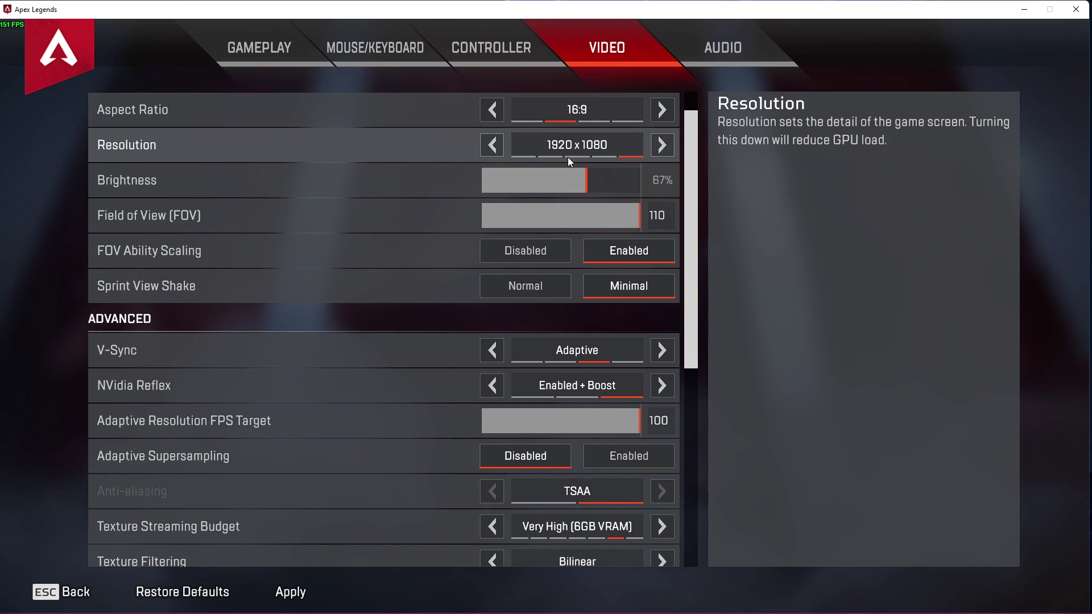
# Step: Test 4:3 through 21:9 aspect ratios and other resolutions, restoring 16:9 at 1920x1080
pyautogui.click(493, 110)
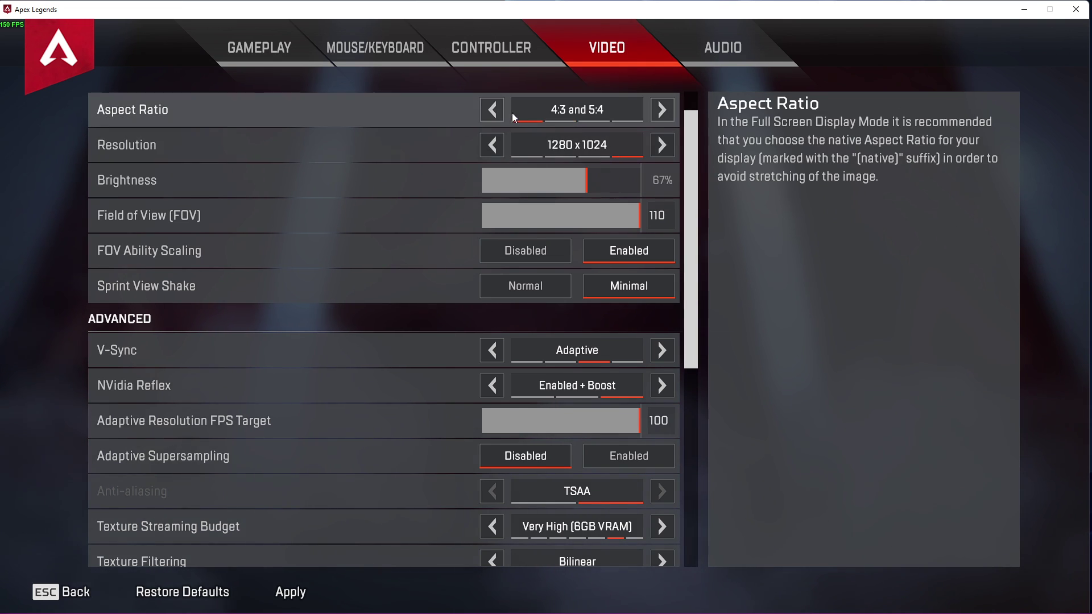
pyautogui.click(662, 110)
pyautogui.click(661, 110)
pyautogui.click(600, 147)
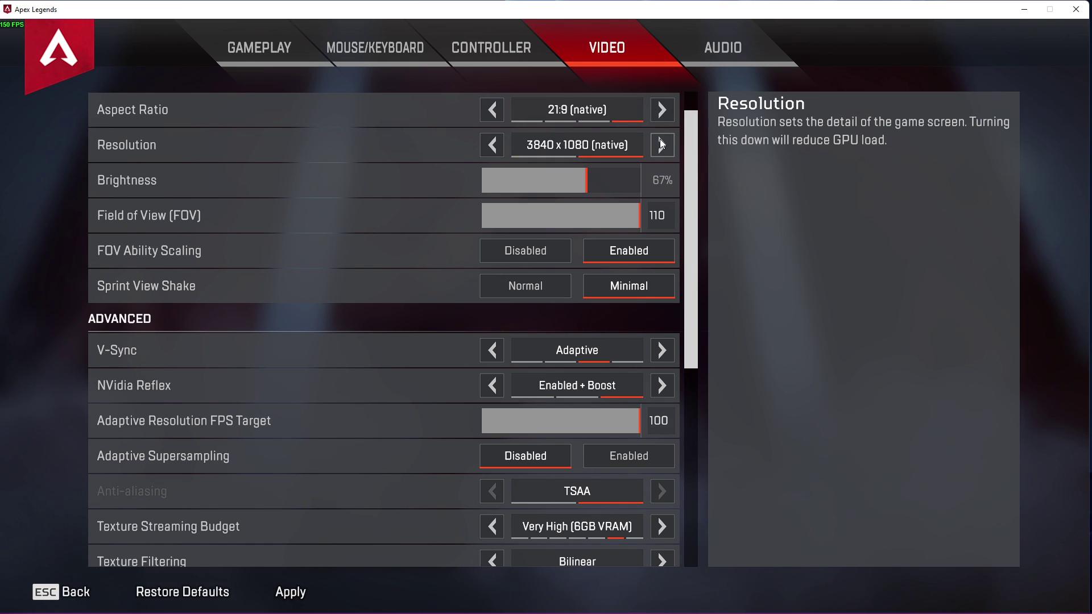
pyautogui.click(492, 110)
pyautogui.click(493, 109)
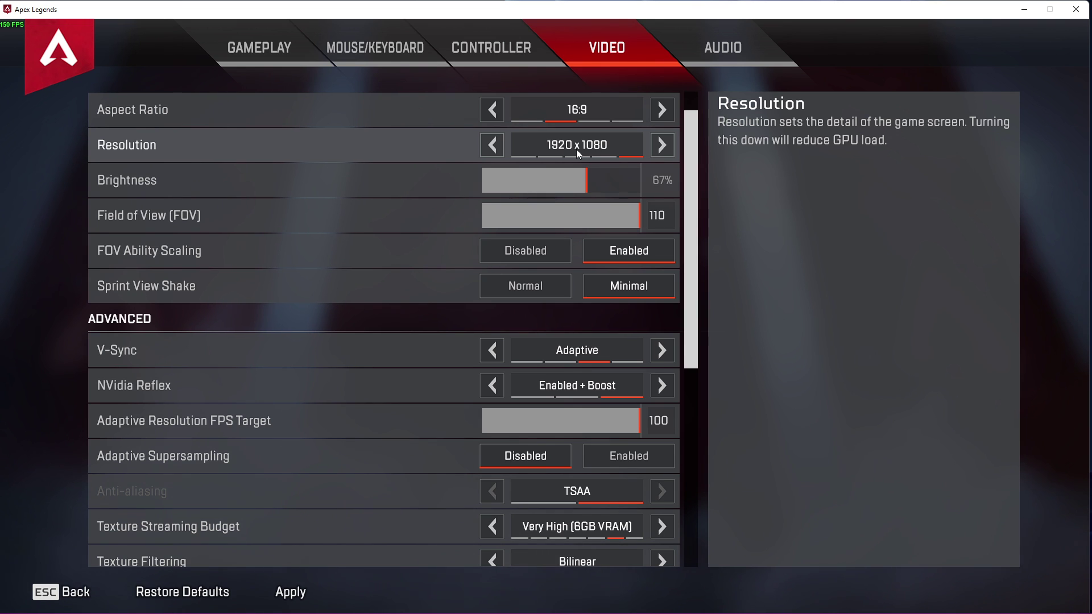
pyautogui.click(491, 146)
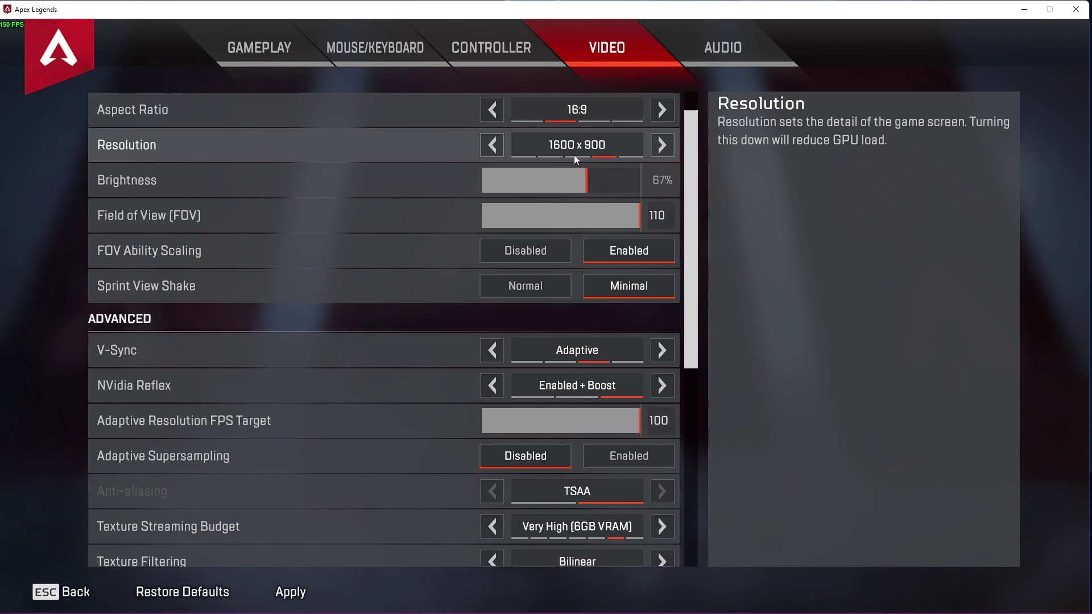
pyautogui.click(661, 145)
pyautogui.moveTo(686, 130); pyautogui.dragTo(687, 165)
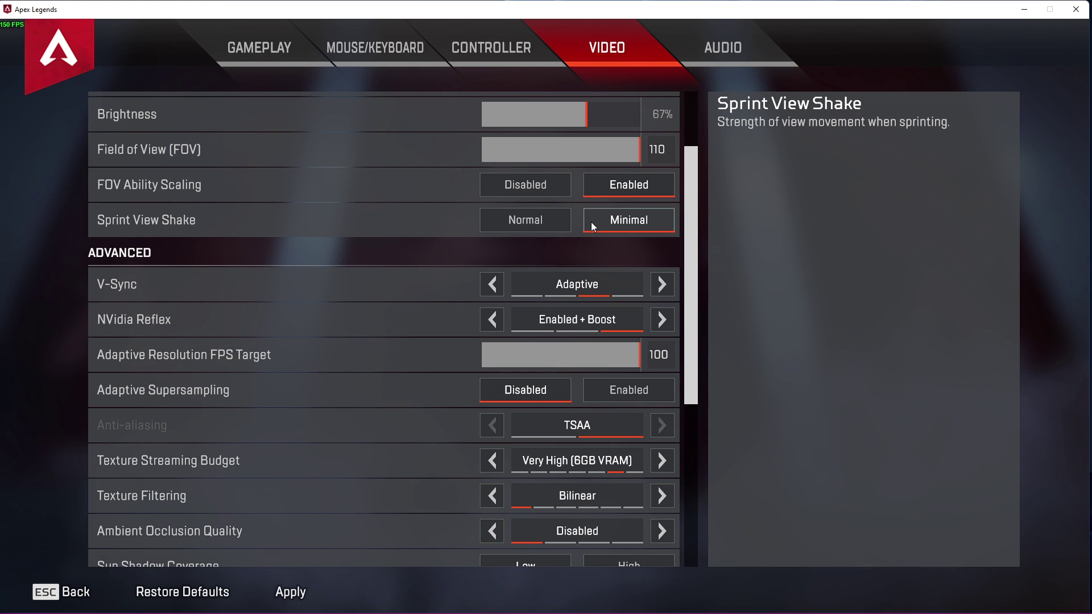
pyautogui.moveTo(605, 152); pyautogui.dragTo(643, 140)
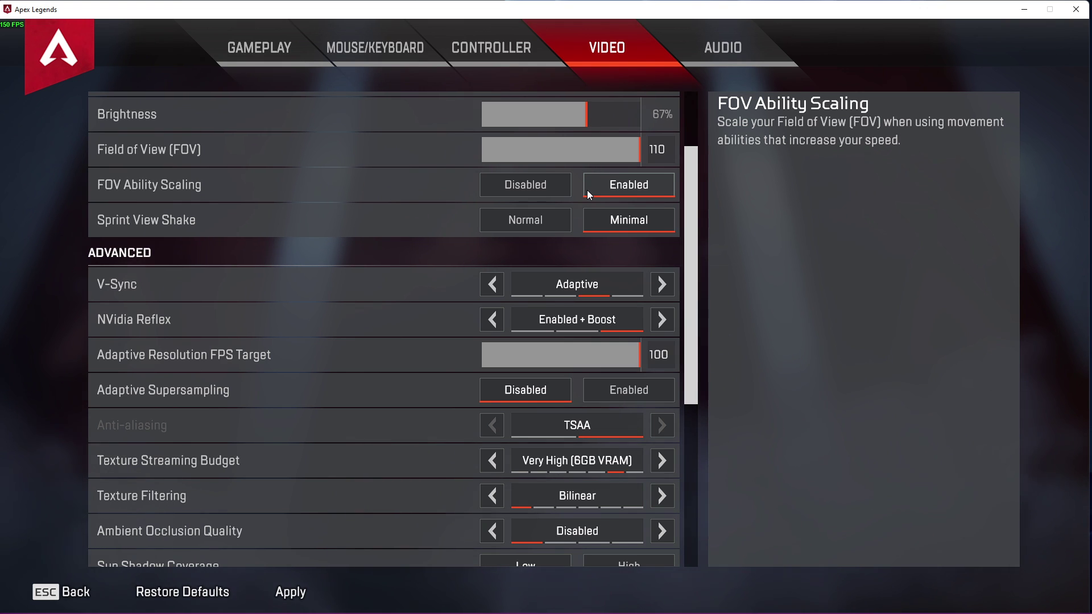
pyautogui.click(535, 219)
pyautogui.click(592, 221)
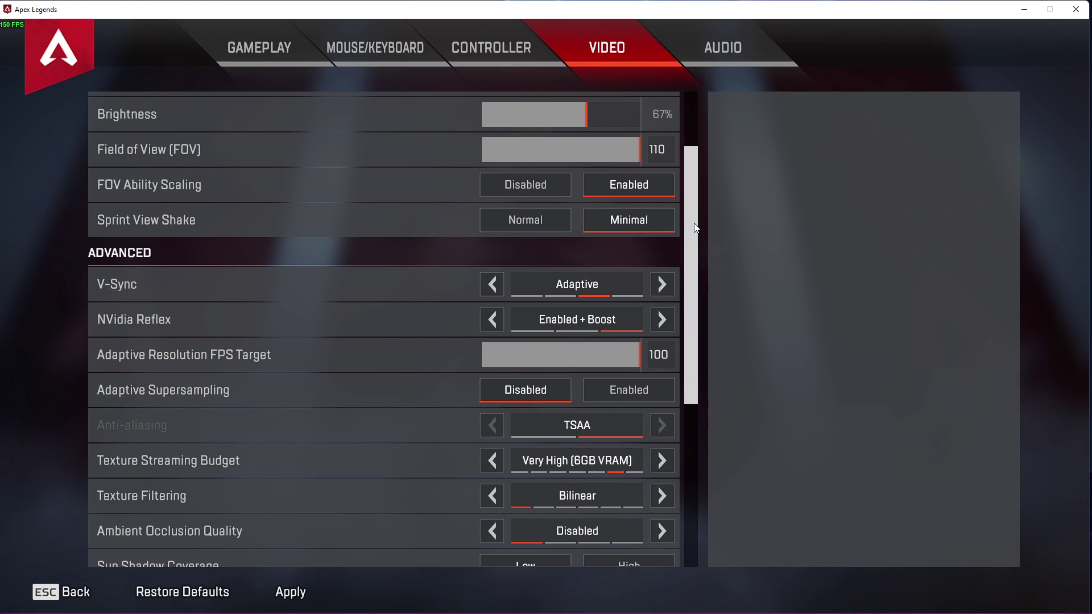
pyautogui.moveTo(695, 227); pyautogui.dragTo(685, 315)
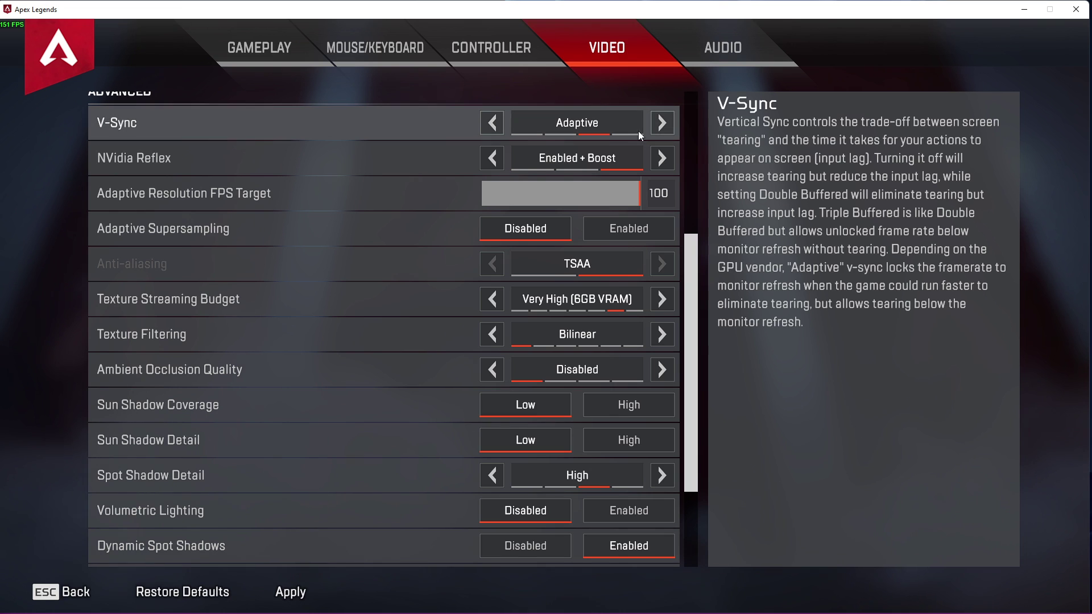
pyautogui.click(490, 124)
pyautogui.click(490, 124)
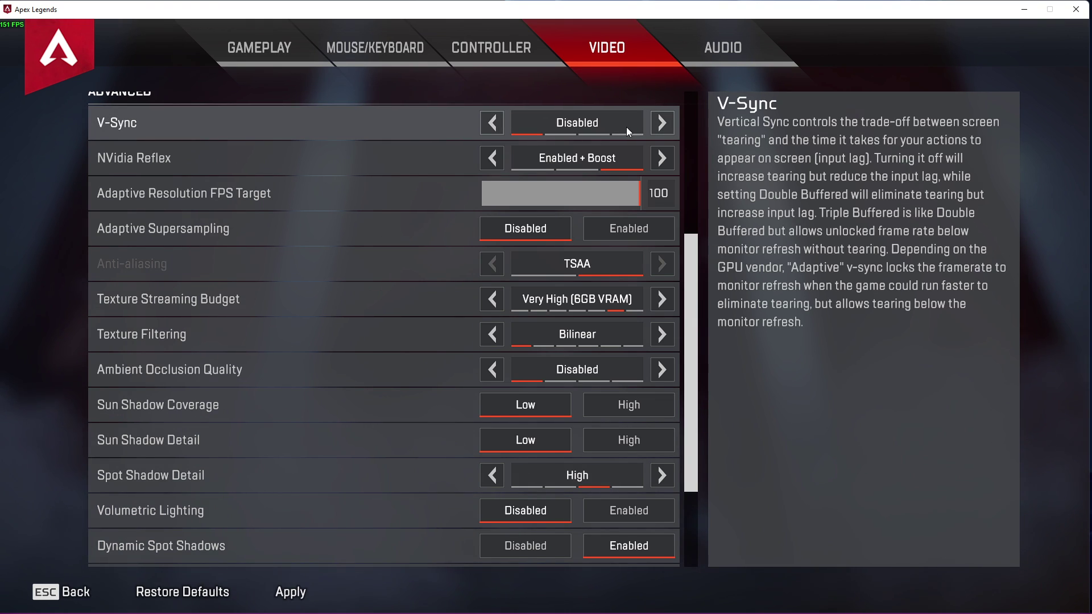
pyautogui.click(662, 124)
pyautogui.click(662, 123)
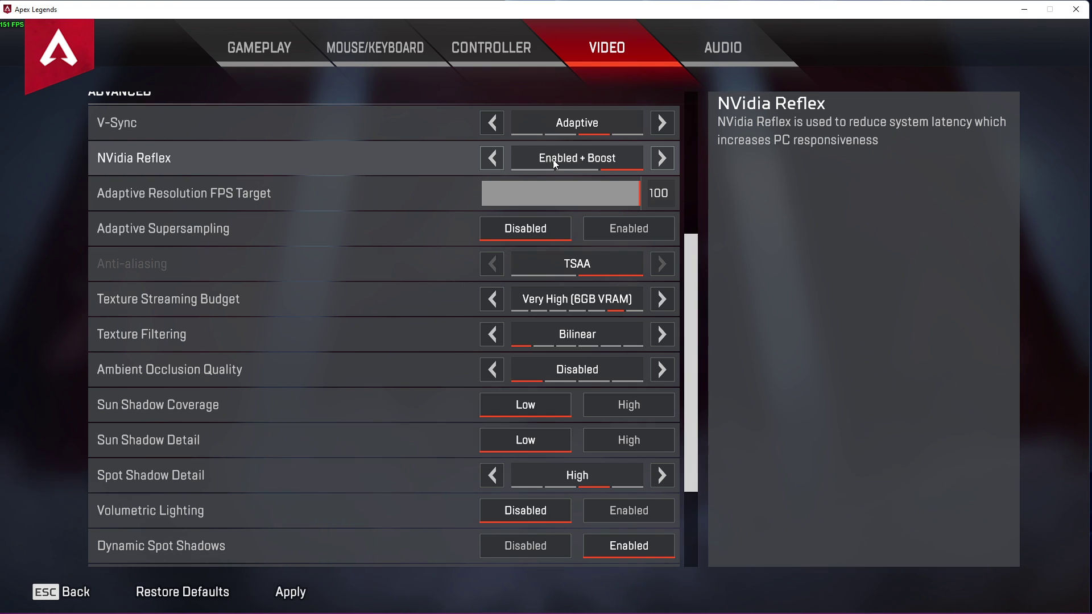
pyautogui.click(500, 161)
pyautogui.click(500, 161)
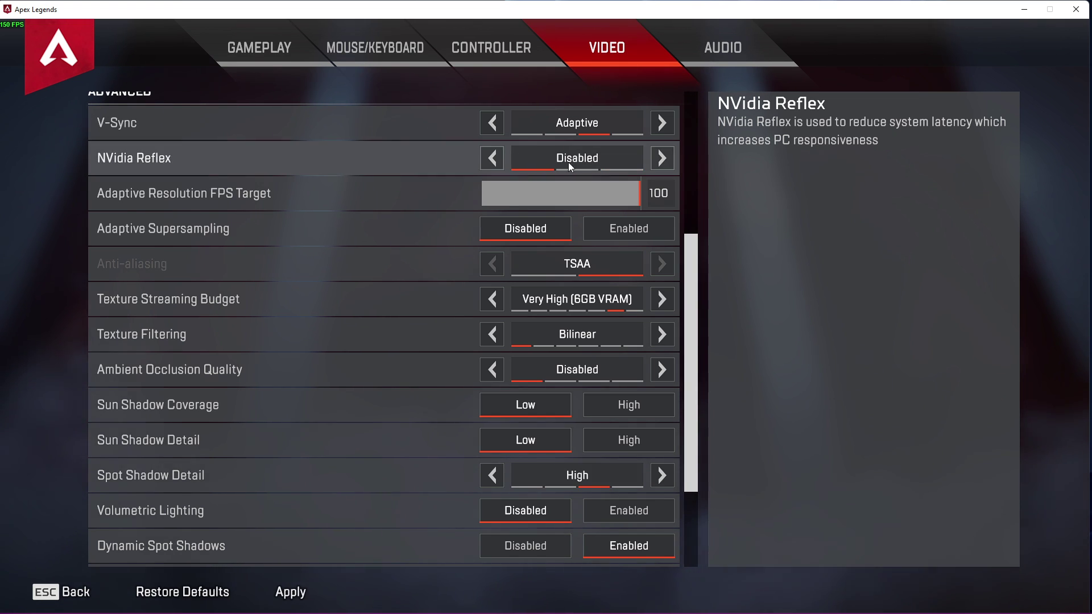
pyautogui.click(659, 159)
pyautogui.click(660, 158)
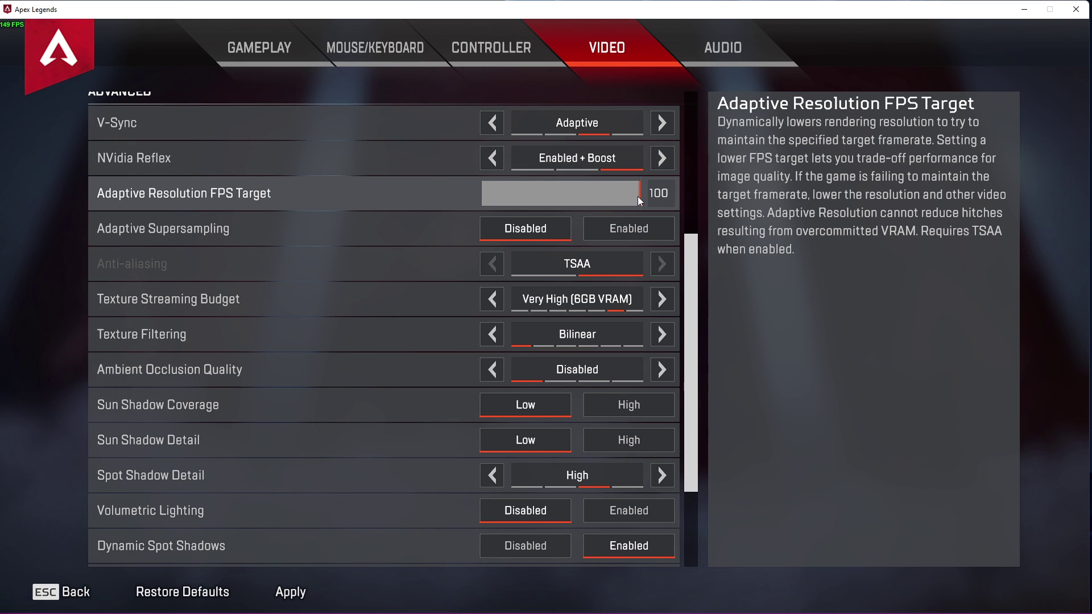
pyautogui.moveTo(640, 196); pyautogui.dragTo(612, 197)
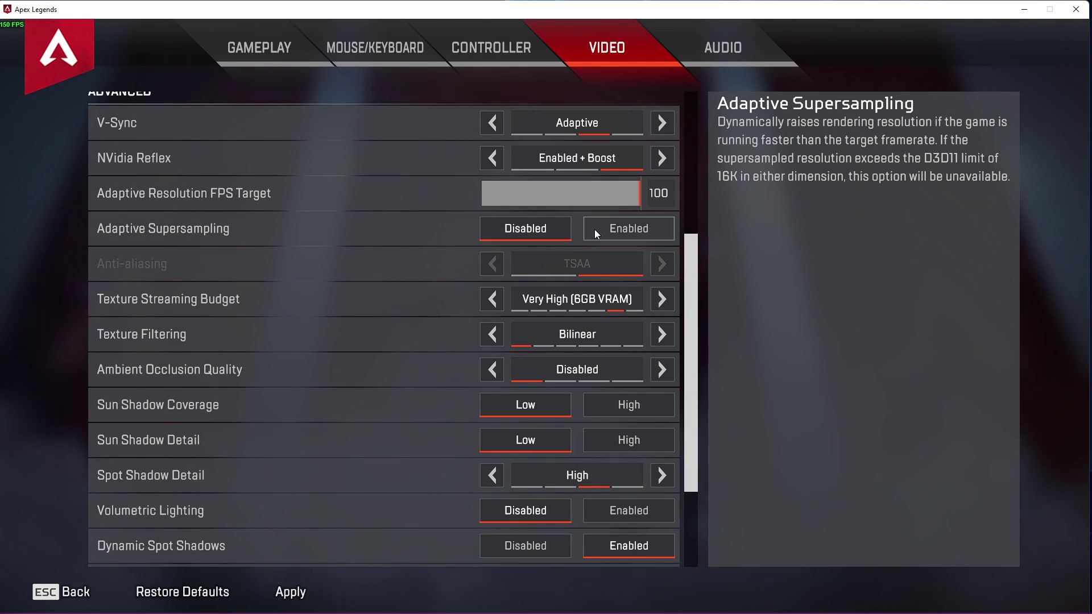
pyautogui.moveTo(691, 258); pyautogui.dragTo(689, 282)
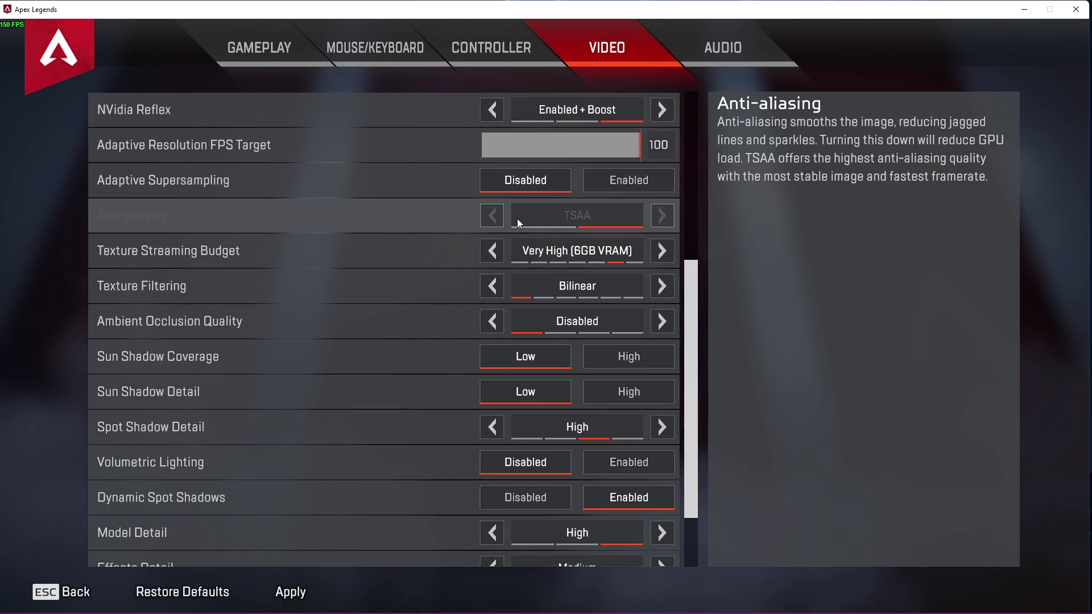
pyautogui.moveTo(687, 265); pyautogui.dragTo(702, 340)
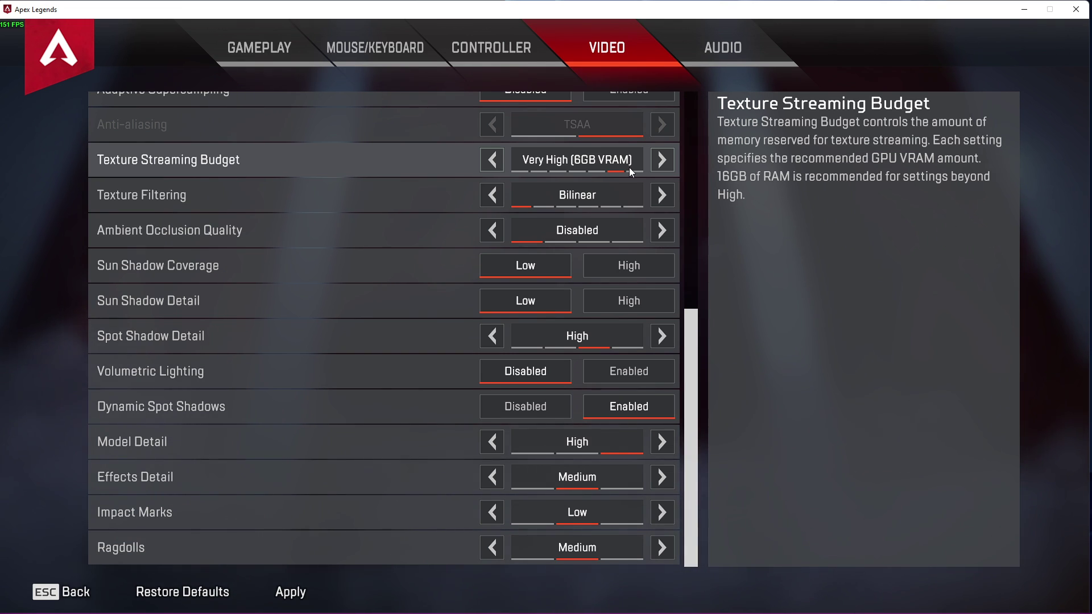
pyautogui.click(656, 160)
pyautogui.click(493, 159)
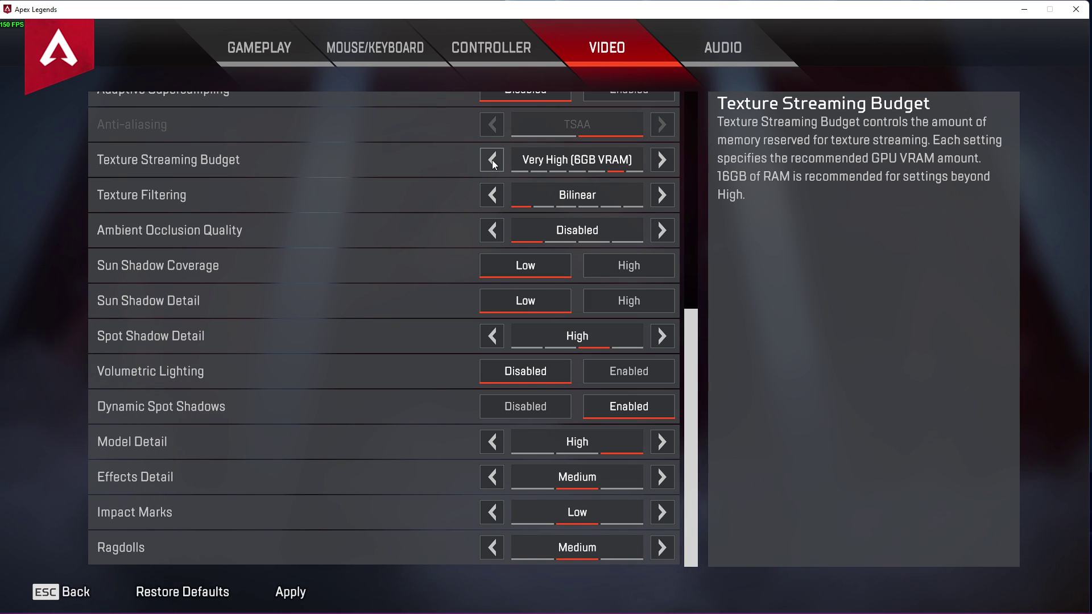
pyautogui.click(493, 160)
pyautogui.click(493, 160)
pyautogui.click(493, 159)
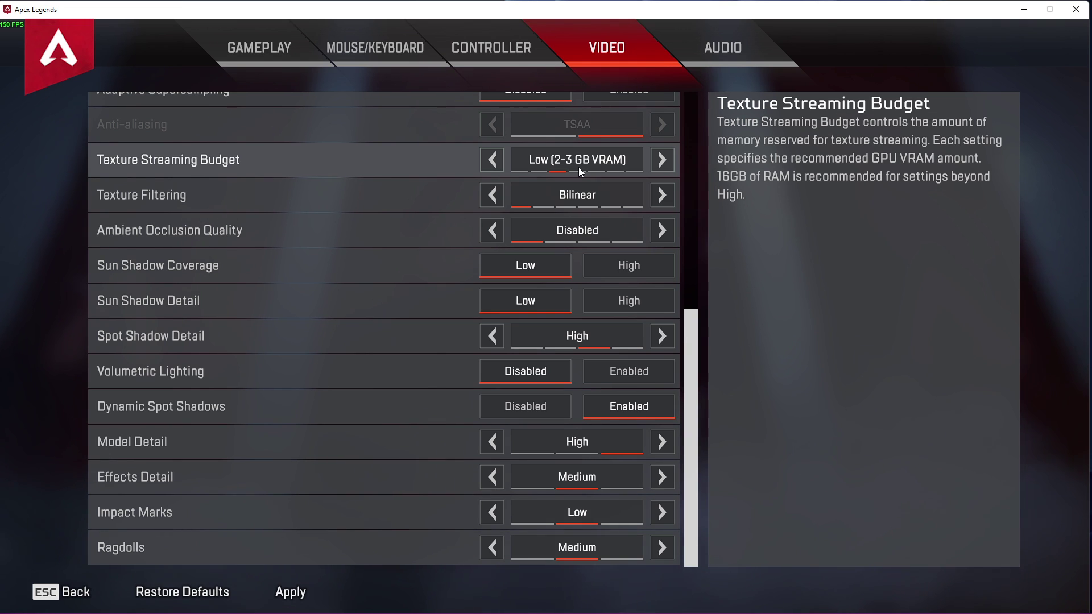
pyautogui.click(491, 159)
pyautogui.click(656, 162)
pyautogui.click(656, 161)
pyautogui.click(656, 161)
pyautogui.click(656, 162)
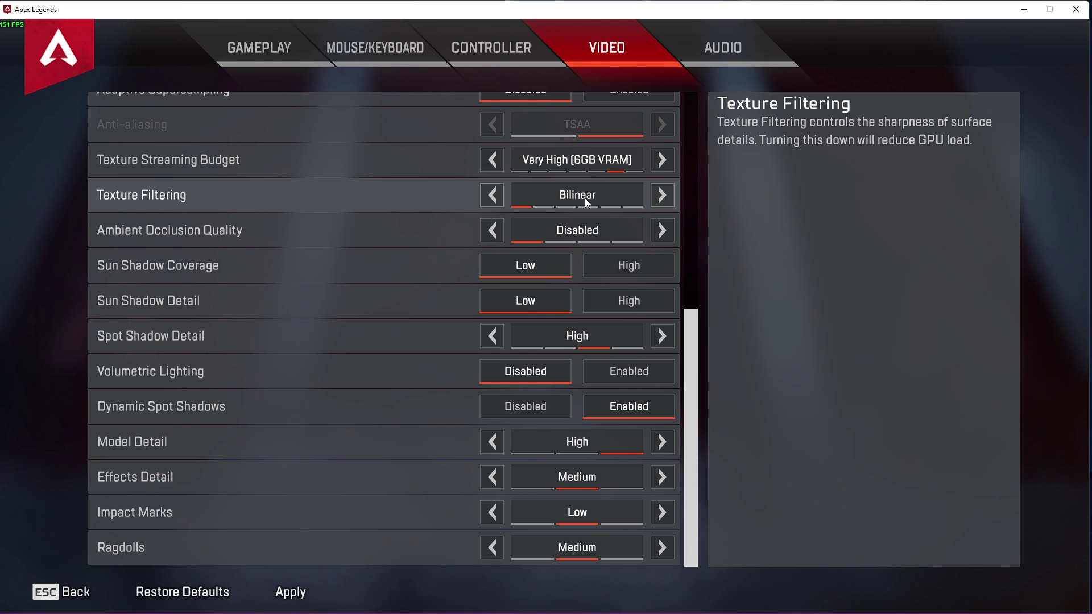
pyautogui.click(654, 196)
pyautogui.click(654, 196)
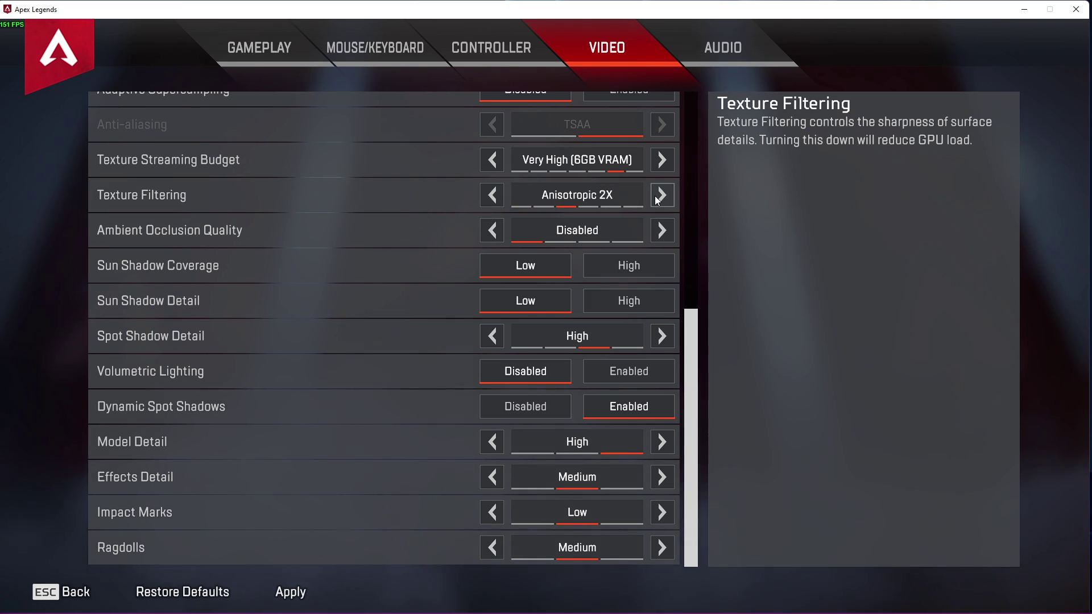
pyautogui.click(654, 195)
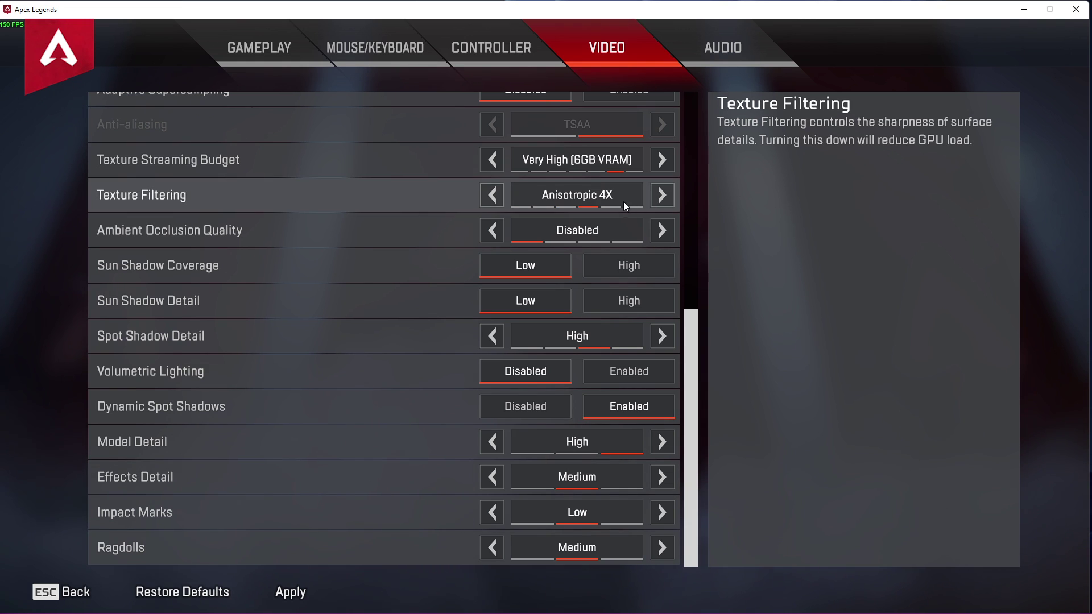
pyautogui.click(492, 196)
pyautogui.click(492, 196)
pyautogui.click(492, 196)
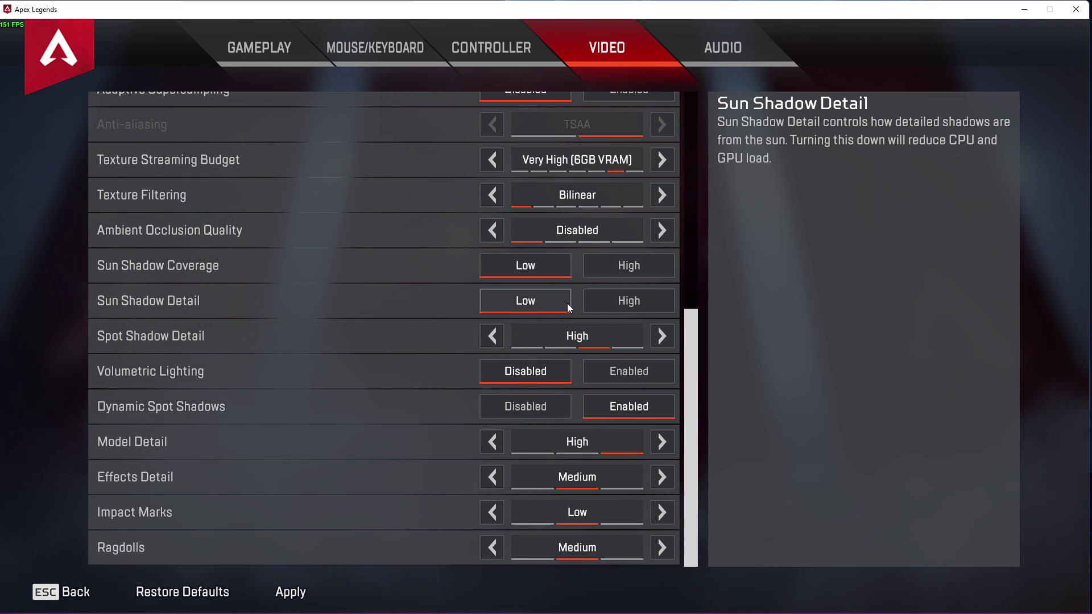
# Step: Set Spot Shadow Detail and Dynamic Spot Shadows to Disabled, then head for the Audio settings
pyautogui.click(485, 334)
pyautogui.click(485, 335)
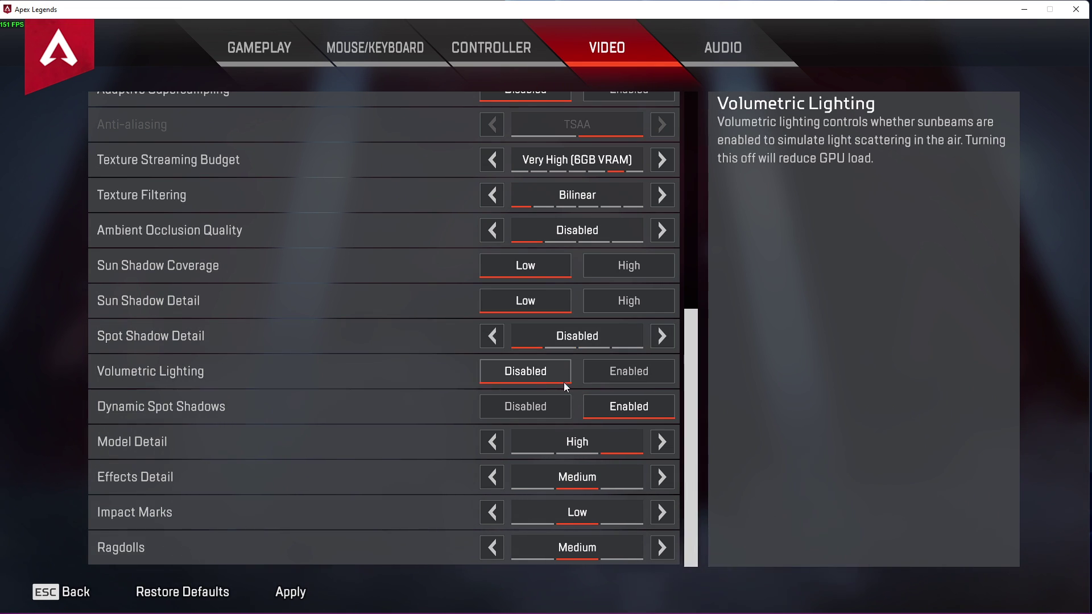
pyautogui.click(544, 410)
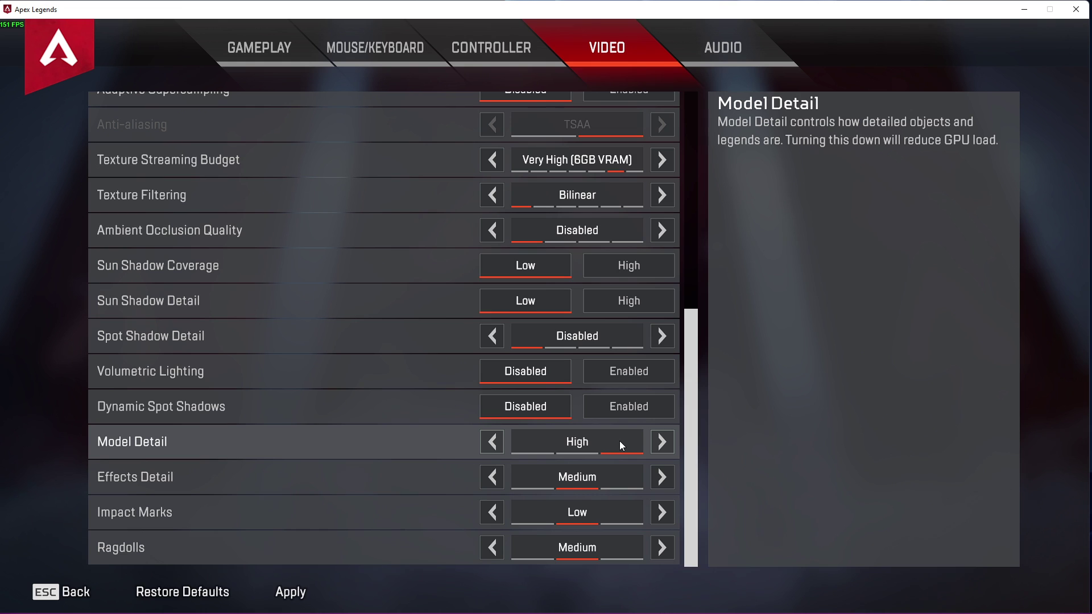
pyautogui.click(725, 58)
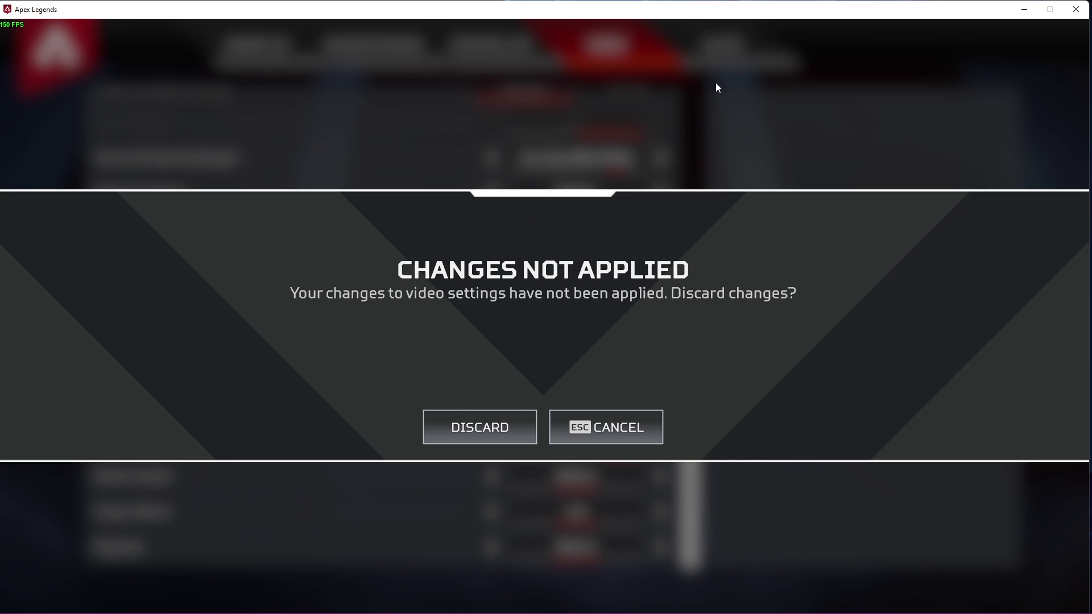
# Step: Discard video changes, test voice chat volume (100%) and Open Mic, keep Push to Talk, then exit
pyautogui.click(509, 426)
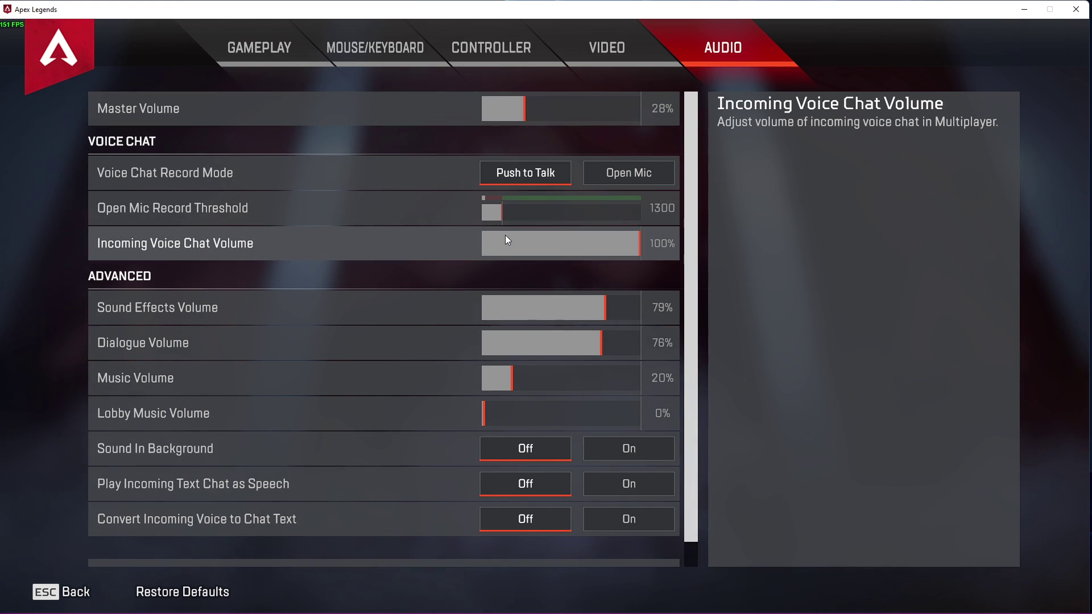
pyautogui.moveTo(500, 251); pyautogui.dragTo(650, 242)
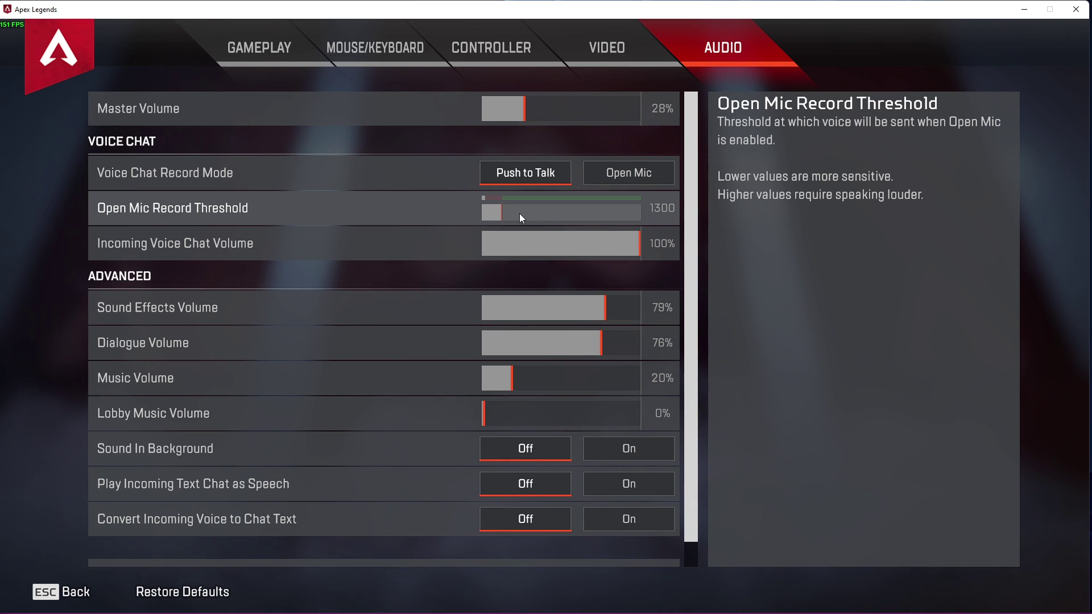
pyautogui.click(595, 178)
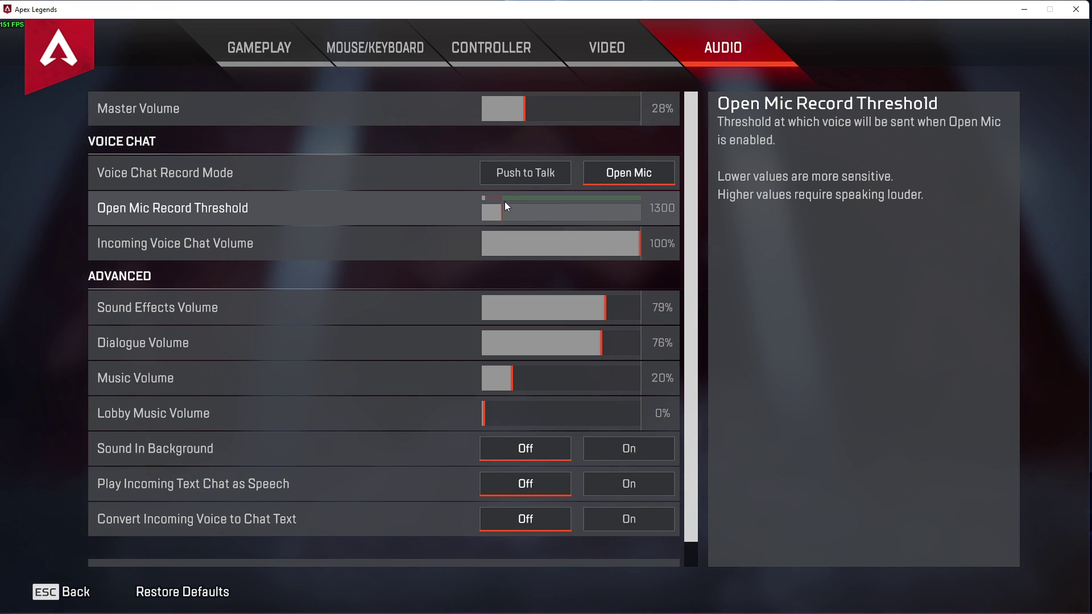
pyautogui.click(504, 175)
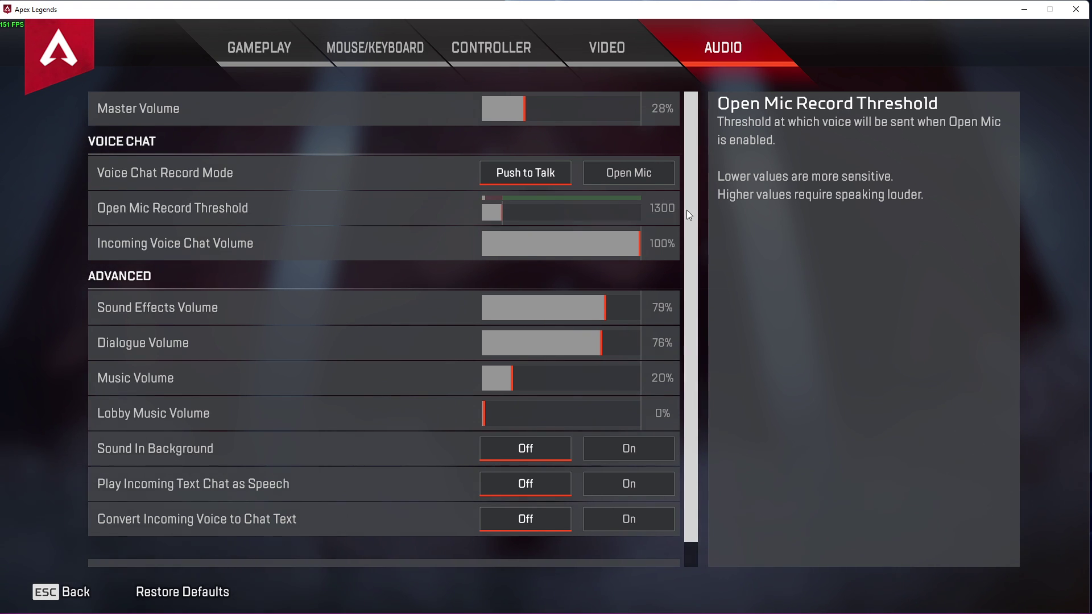
pyautogui.moveTo(687, 210); pyautogui.dragTo(691, 264)
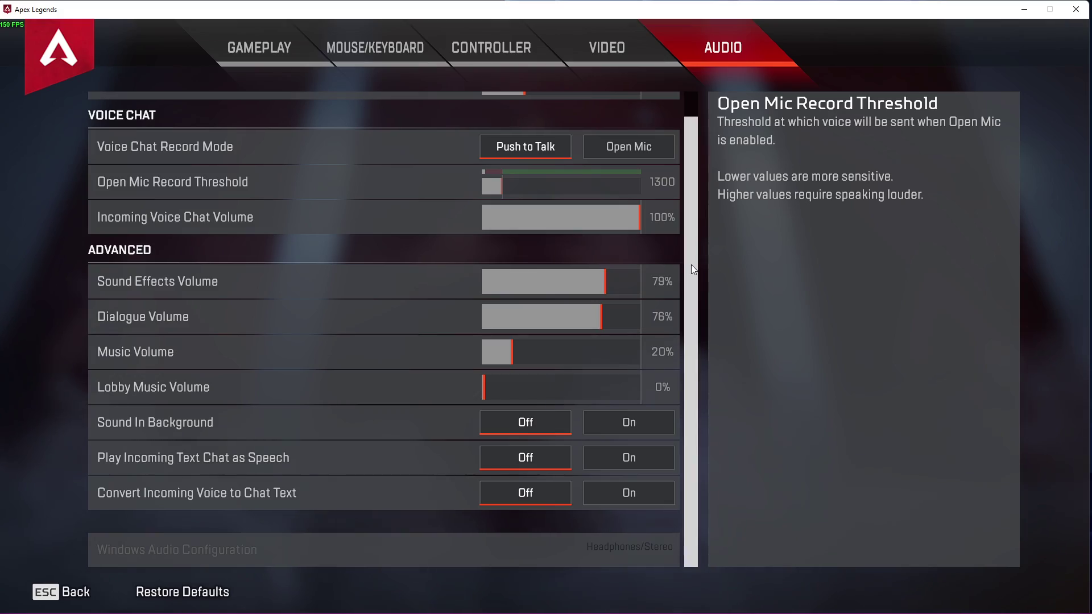
pyautogui.press('Escape')
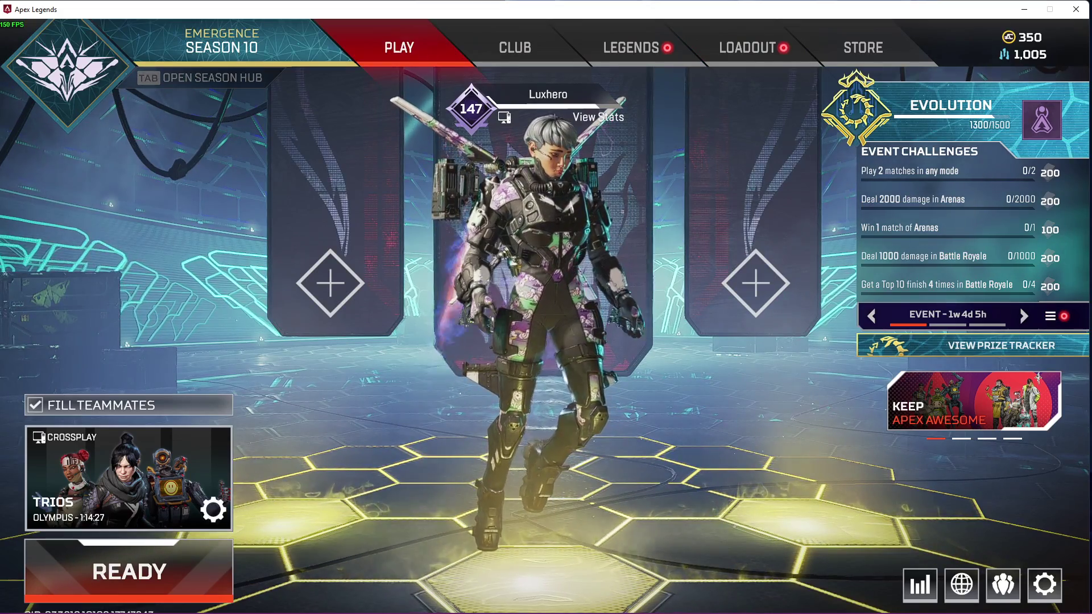